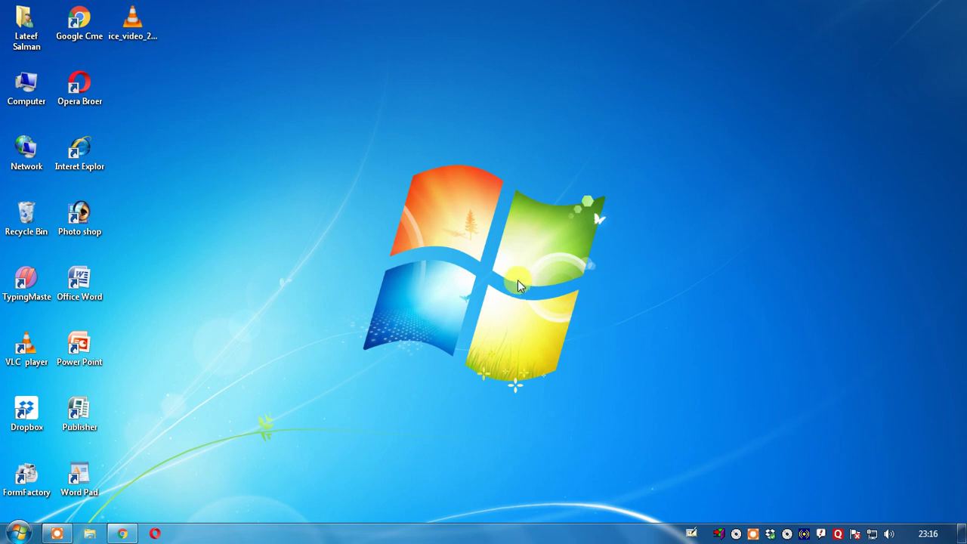
- Open the Thumbnails folder on the Youtube Channel (K:) drive via Computer
{"action": "double_click", "coordinate": [27, 89]}
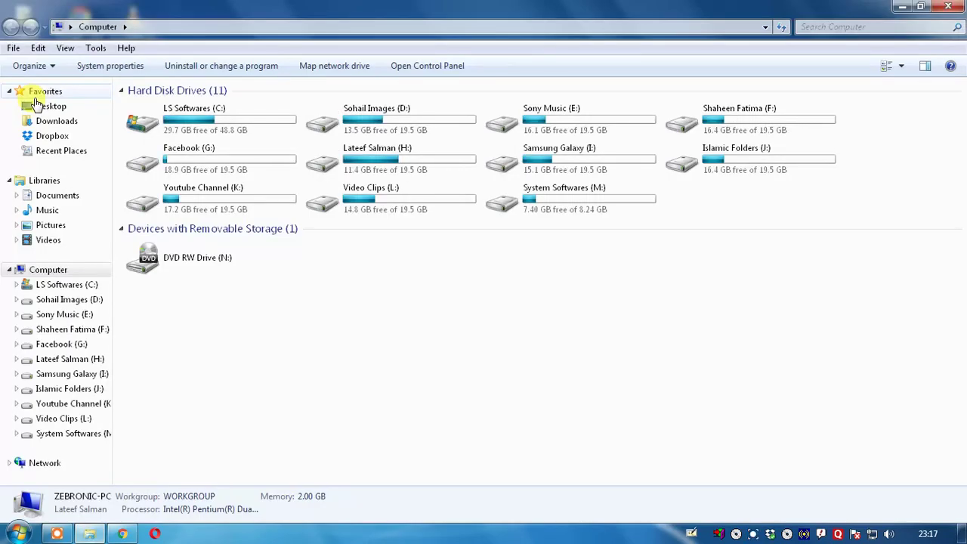
{"action": "double_click", "coordinate": [219, 199]}
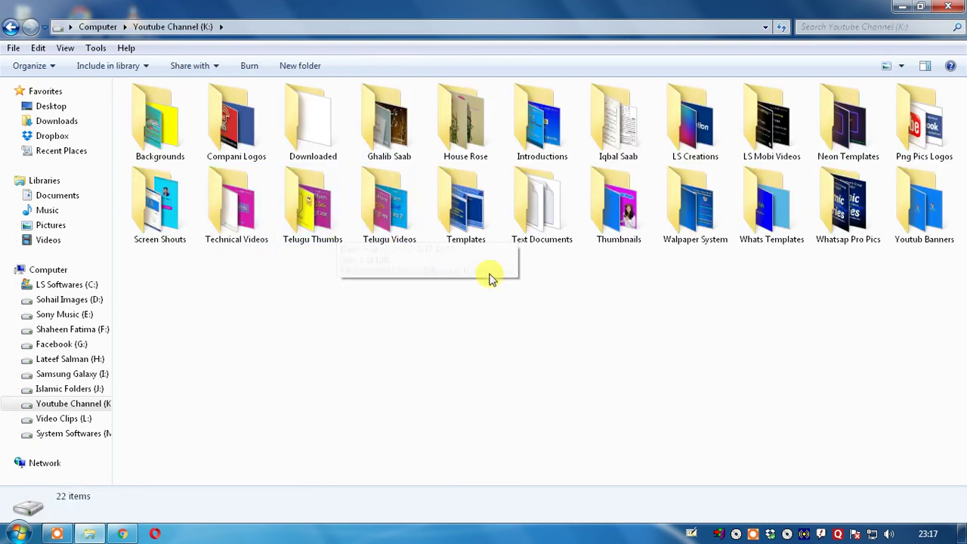
{"action": "double_click", "coordinate": [620, 205]}
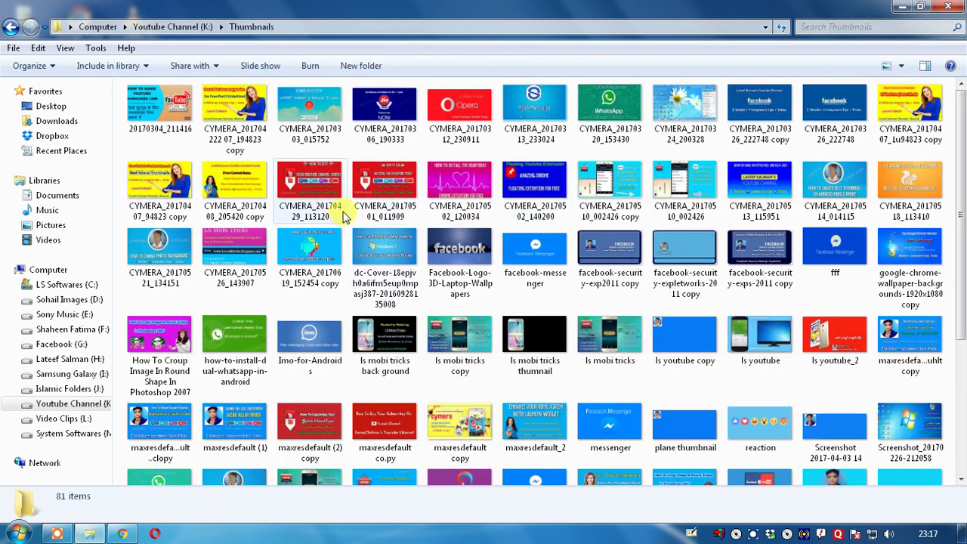
{"action": "left_click", "coordinate": [170, 341]}
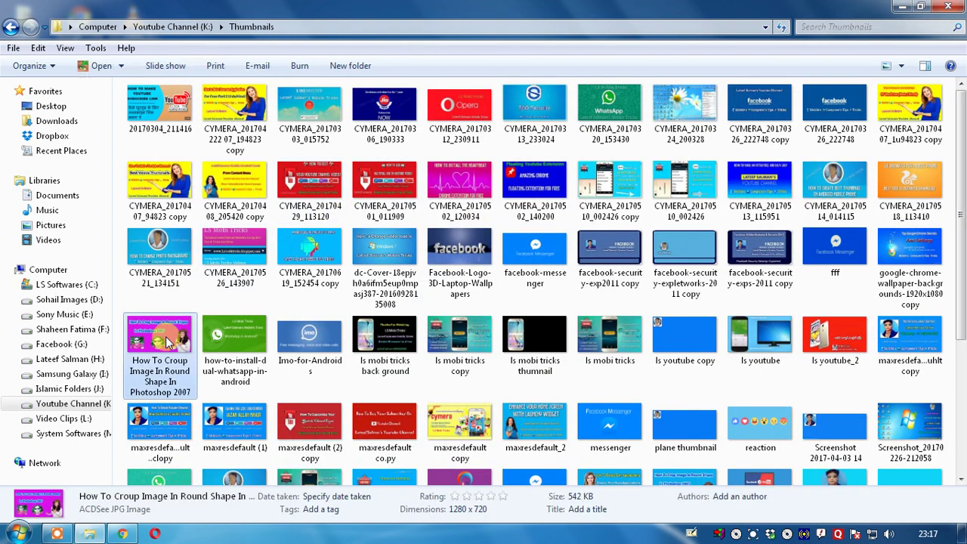
{"action": "double_click", "coordinate": [171, 341]}
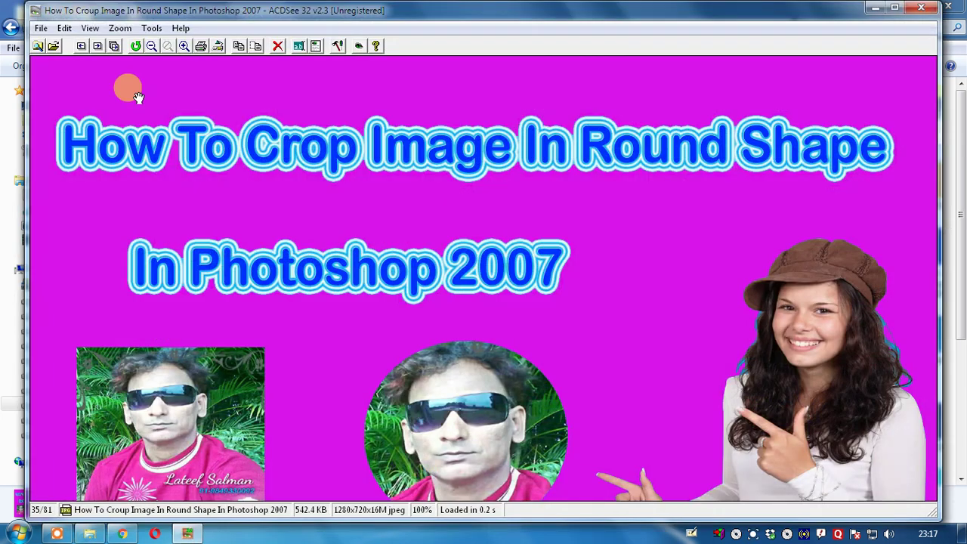
{"action": "left_click", "coordinate": [151, 46]}
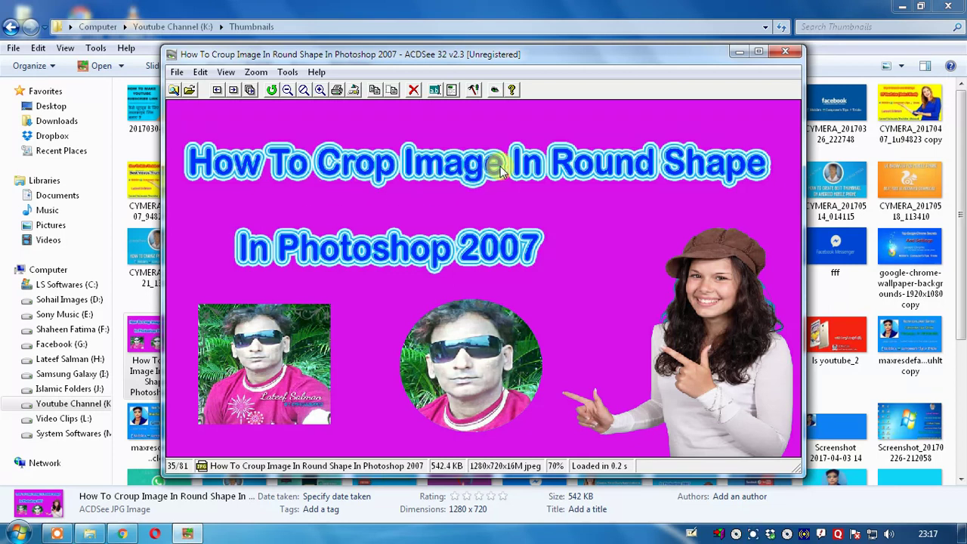
{"action": "left_click", "coordinate": [382, 279]}
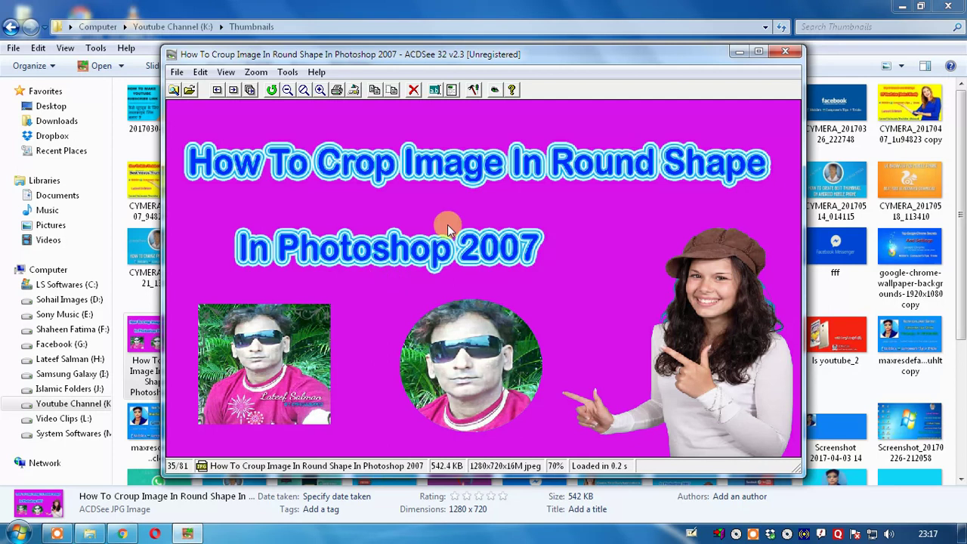
- Close the image viewer and Thumbnails window, then launch Photoshop
{"action": "left_click", "coordinate": [787, 54]}
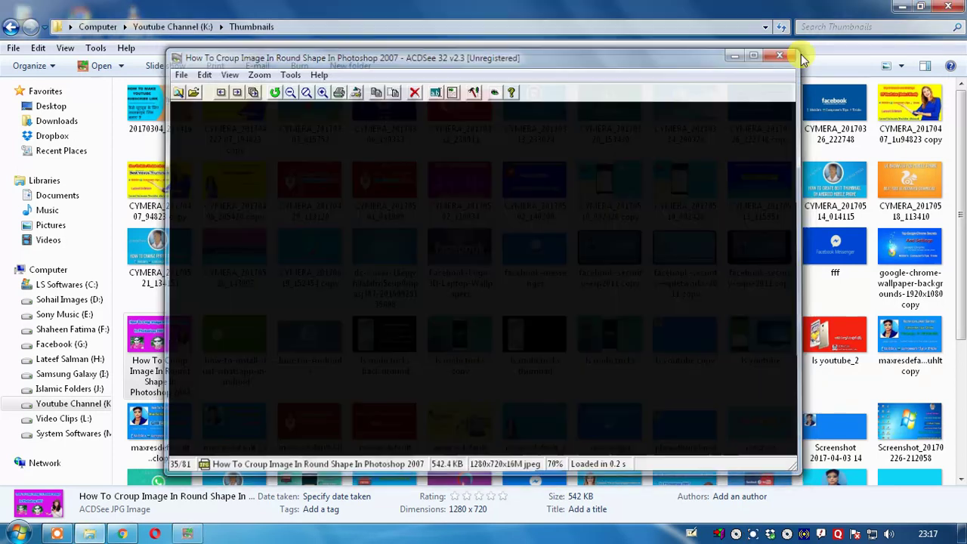
{"action": "left_click", "coordinate": [954, 10]}
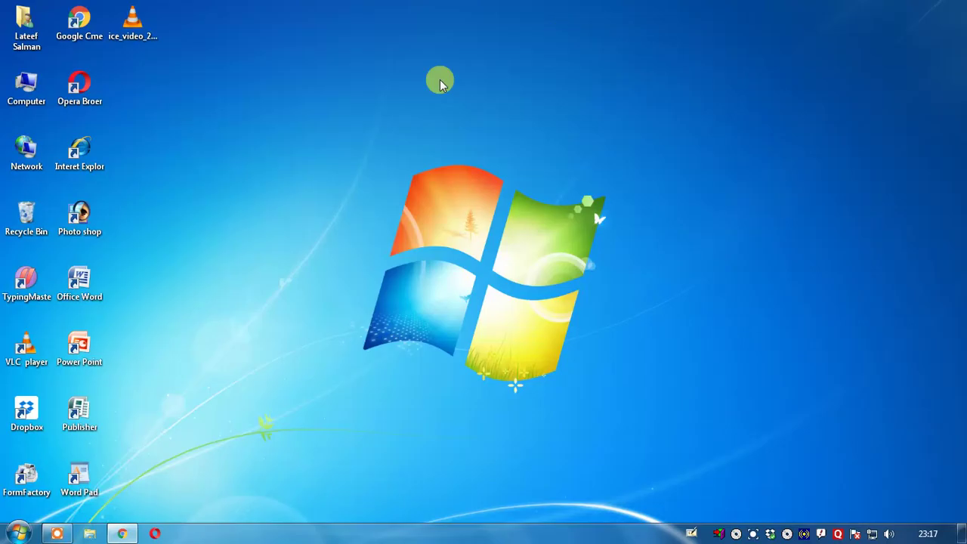
{"action": "left_click", "coordinate": [72, 230]}
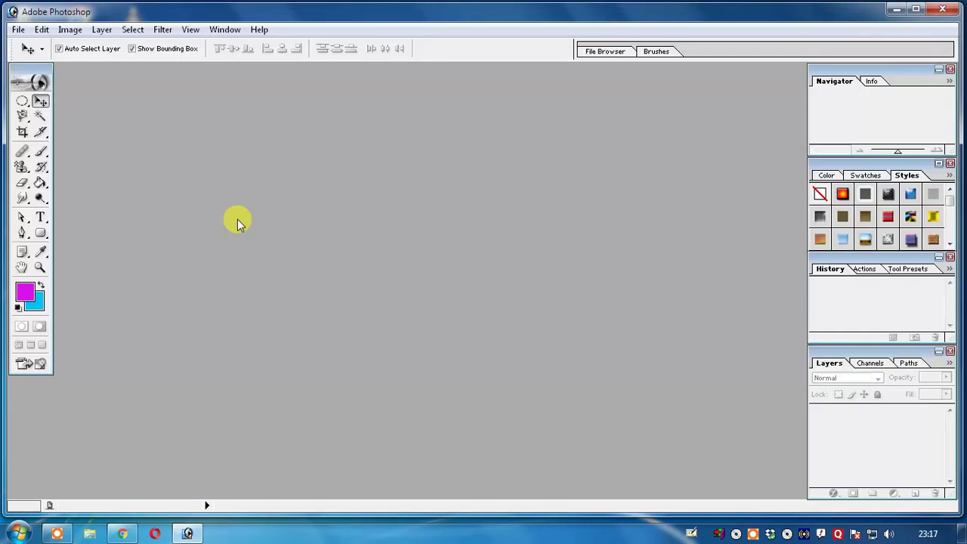
- Open pp.jpg from Facebook (G:) > Profile Photos in Photoshop
{"action": "left_click", "coordinate": [18, 29]}
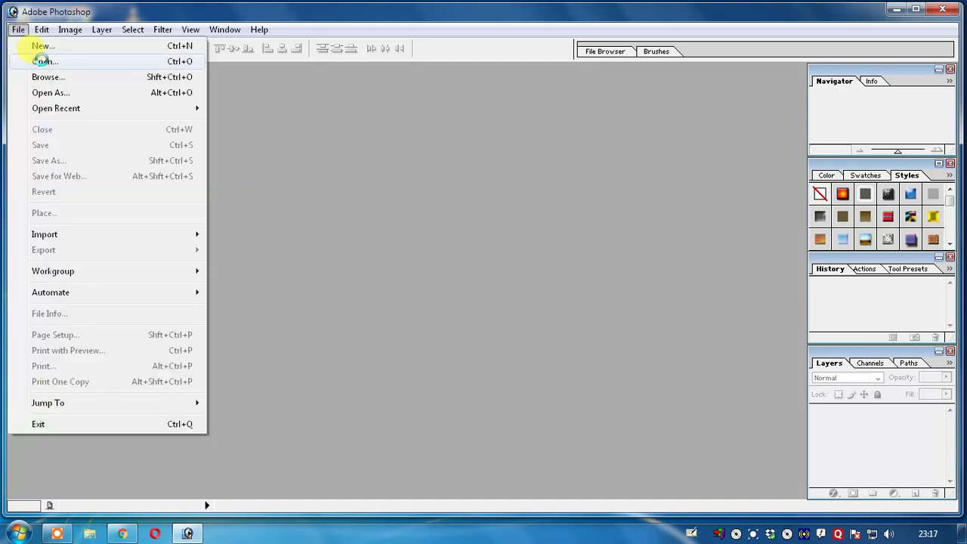
{"action": "key", "text": "Escape"}
{"action": "double_click", "coordinate": [408, 249]}
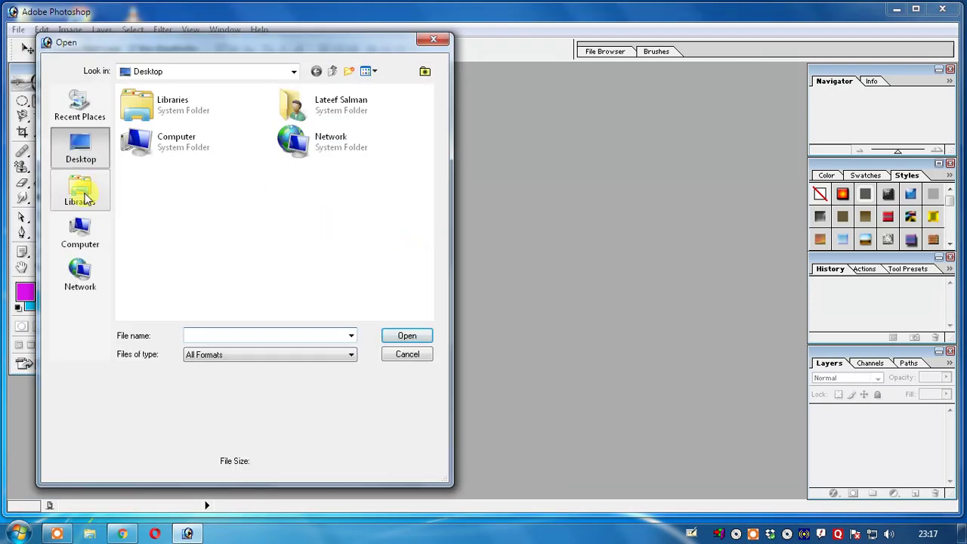
{"action": "left_click", "coordinate": [81, 236]}
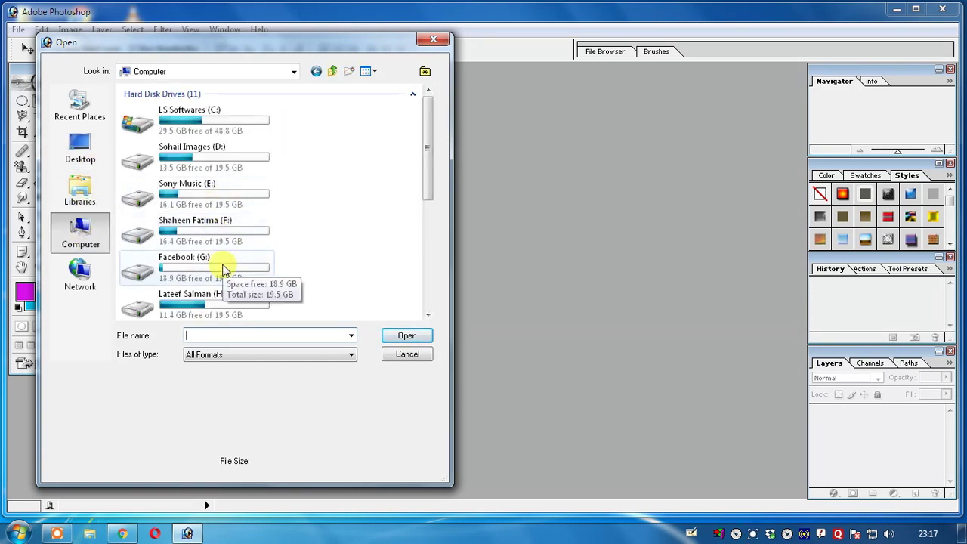
{"action": "double_click", "coordinate": [223, 268]}
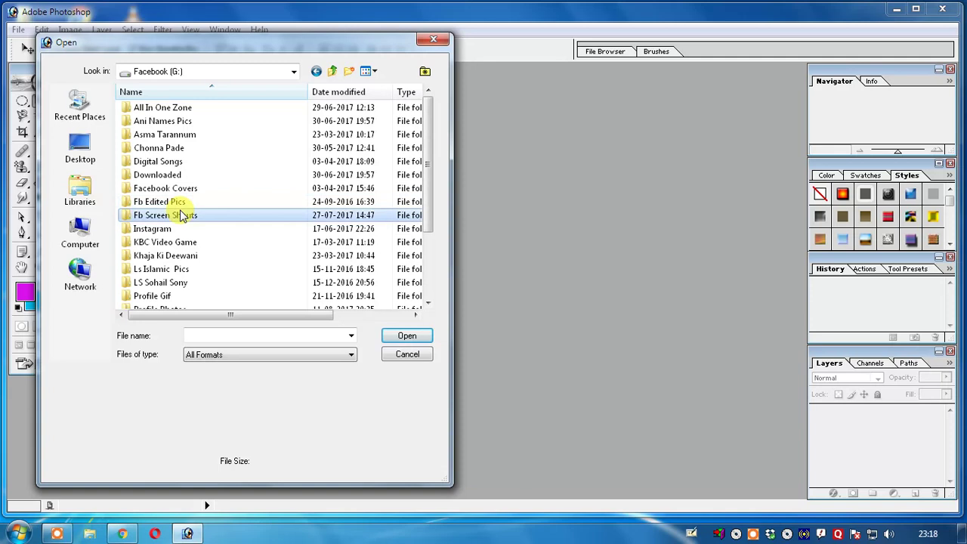
{"action": "scroll", "coordinate": [183, 213], "scroll_direction": "down", "scroll_amount": 1}
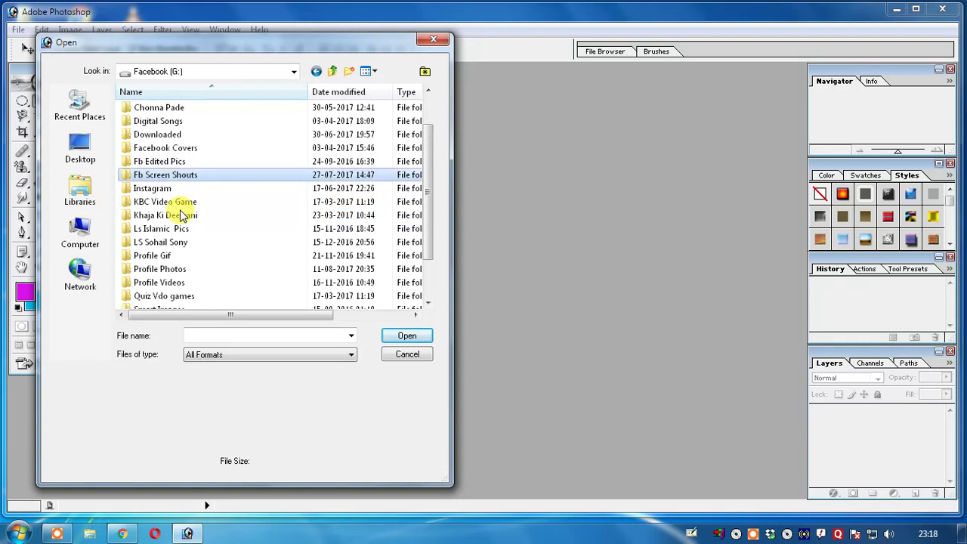
{"action": "double_click", "coordinate": [165, 270]}
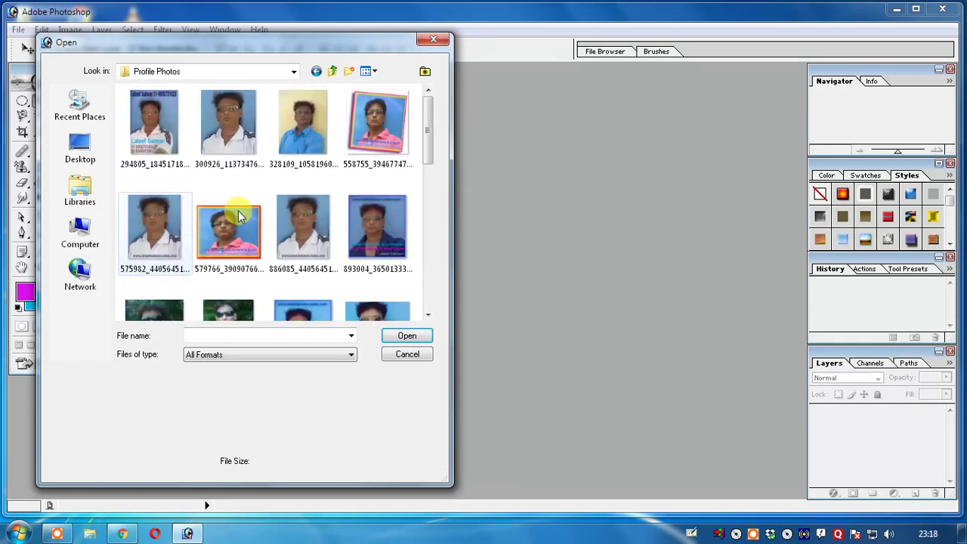
{"action": "left_click", "coordinate": [242, 224]}
{"action": "scroll", "coordinate": [243, 224], "scroll_direction": "down", "scroll_amount": 3}
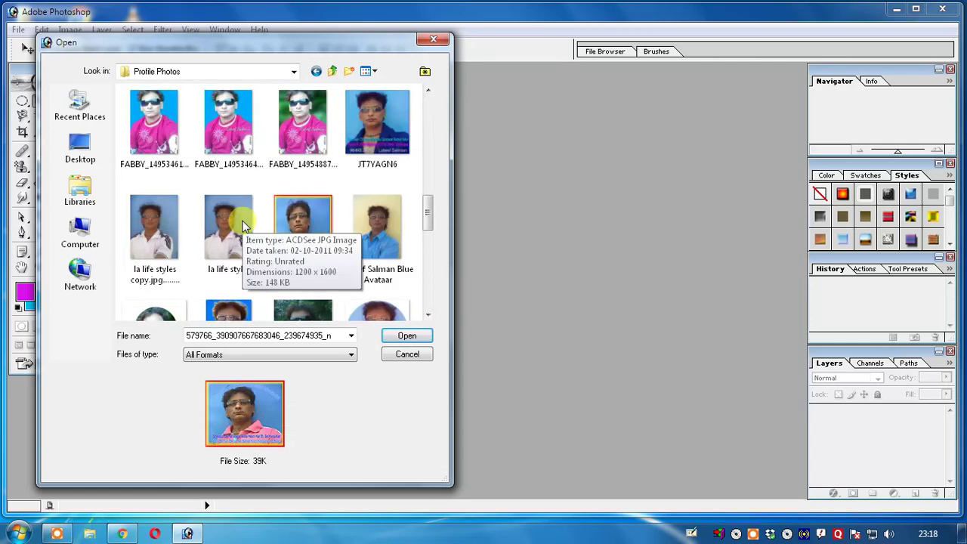
{"action": "scroll", "coordinate": [242, 225], "scroll_direction": "down", "scroll_amount": 3}
{"action": "scroll", "coordinate": [257, 226], "scroll_direction": "down", "scroll_amount": 3}
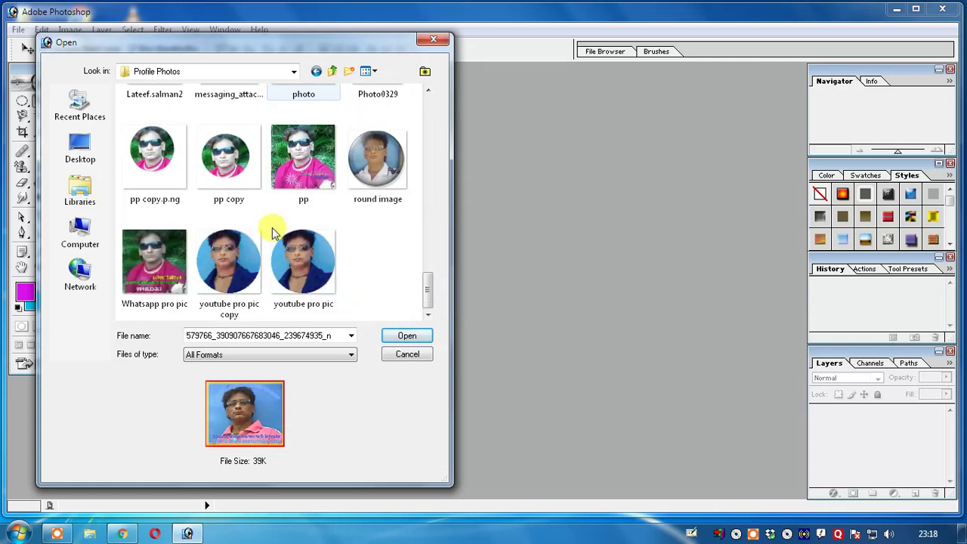
{"action": "left_click", "coordinate": [310, 178]}
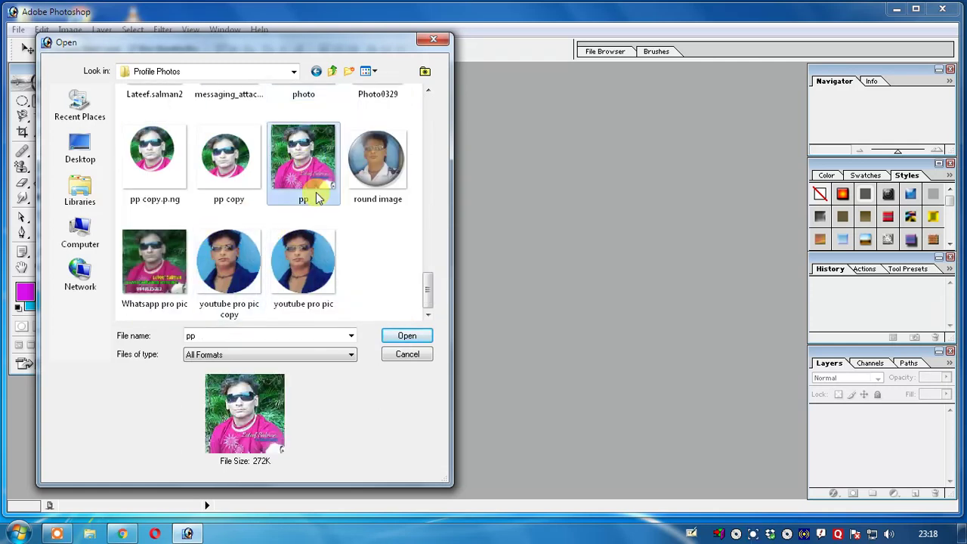
{"action": "left_click", "coordinate": [401, 336]}
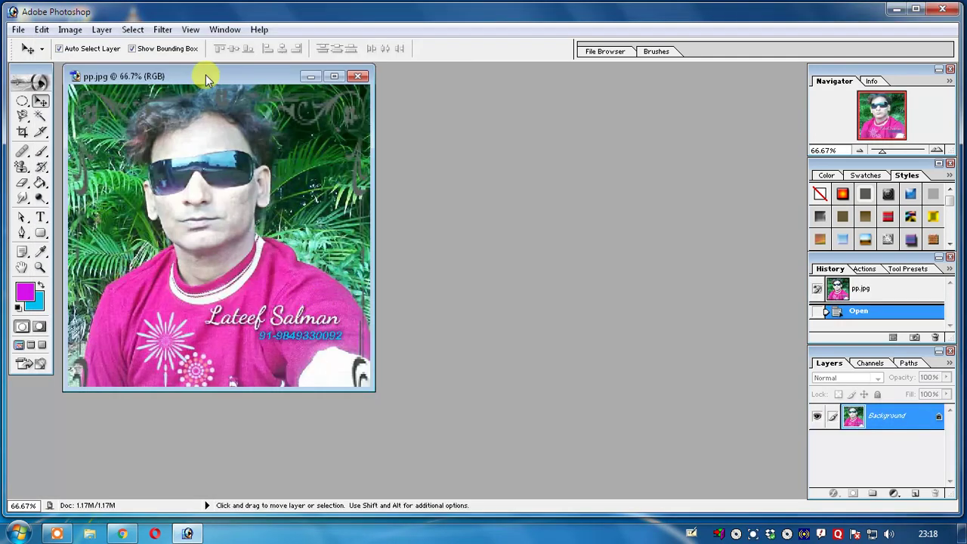
- Draw an elliptical marquee selection around the man's head and shoulders
{"action": "left_click_drag", "start_coordinate": [206, 75], "coordinate": [310, 101]}
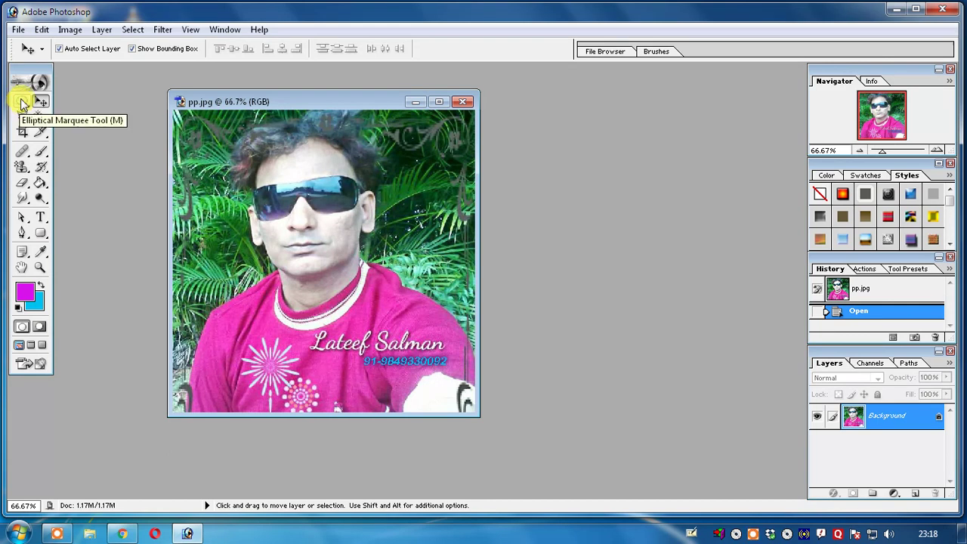
{"action": "left_click_drag", "start_coordinate": [23, 103], "coordinate": [74, 149]}
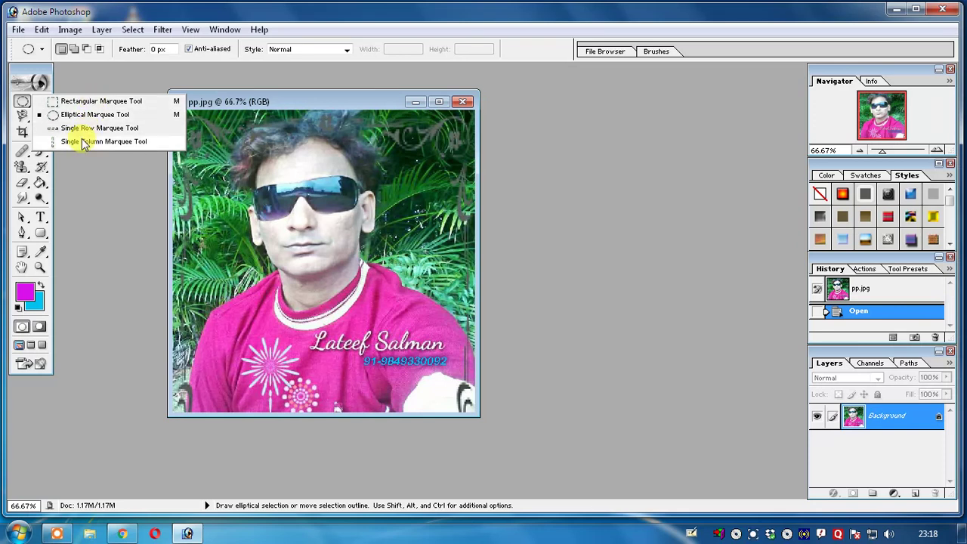
{"action": "left_click", "coordinate": [94, 119]}
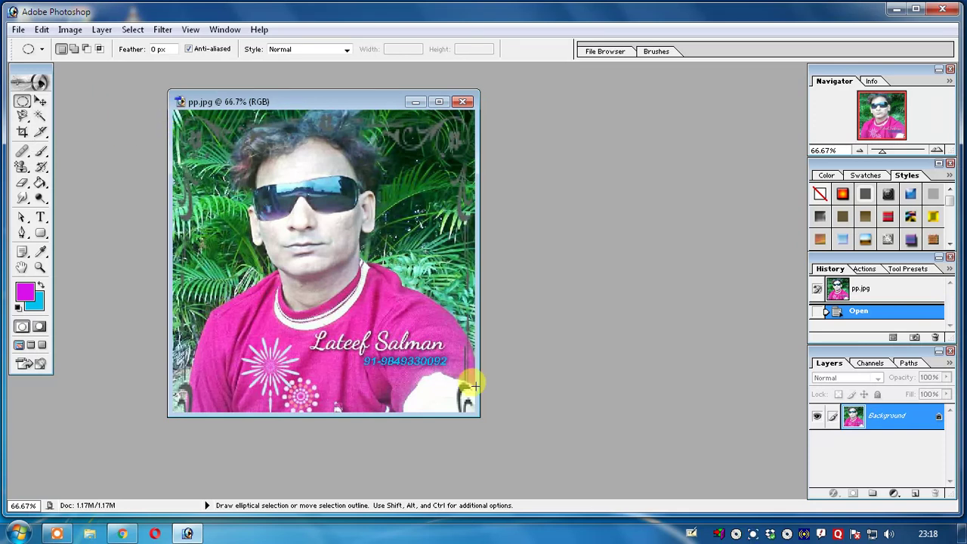
{"action": "left_click_drag", "start_coordinate": [466, 408], "coordinate": [469, 412]}
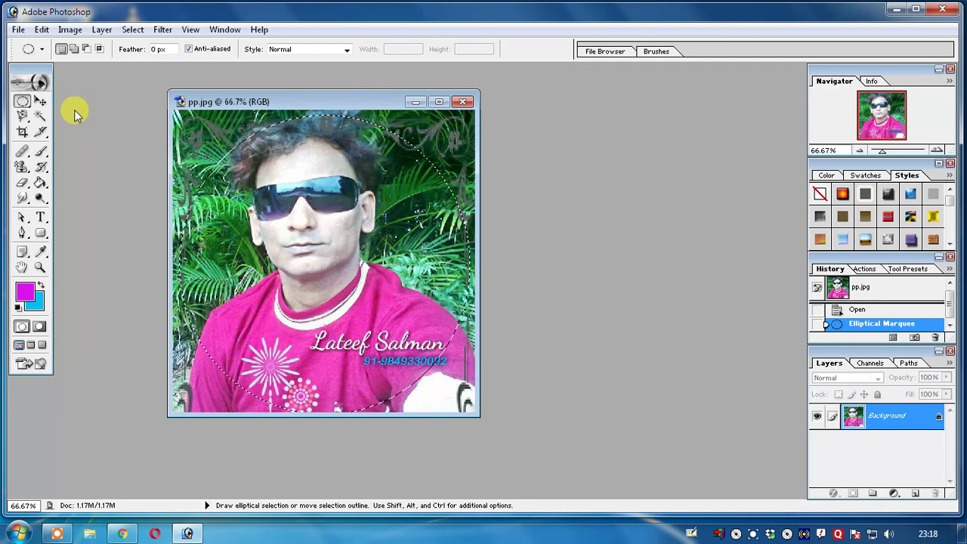
{"action": "left_click", "coordinate": [40, 100]}
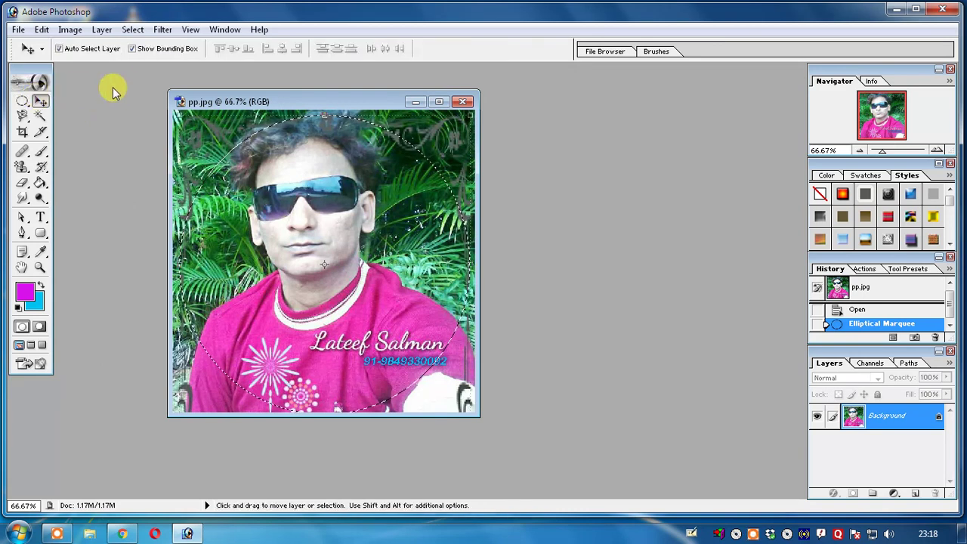
{"action": "left_click", "coordinate": [134, 30]}
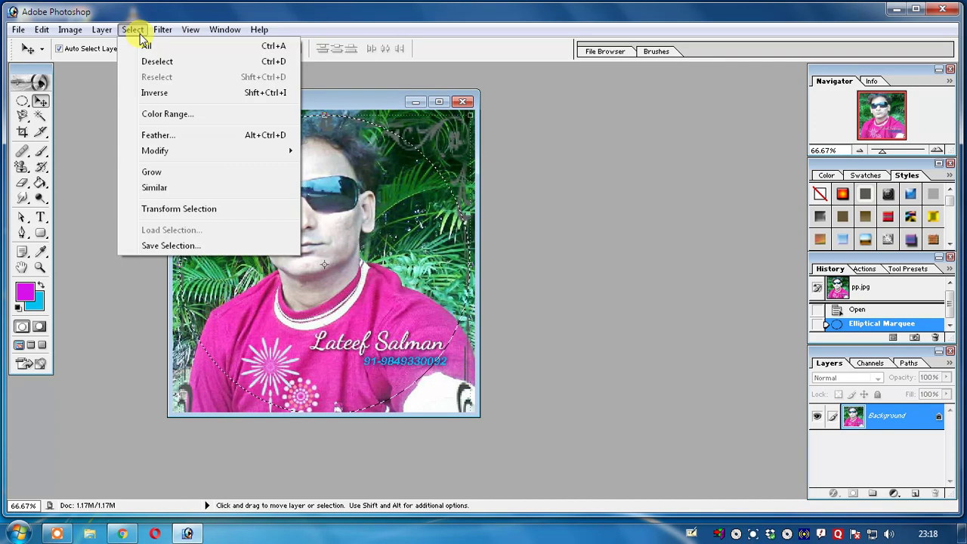
- Invert the selection and Magic Eraser the background plus pink and white corner patches
{"action": "left_click", "coordinate": [140, 93]}
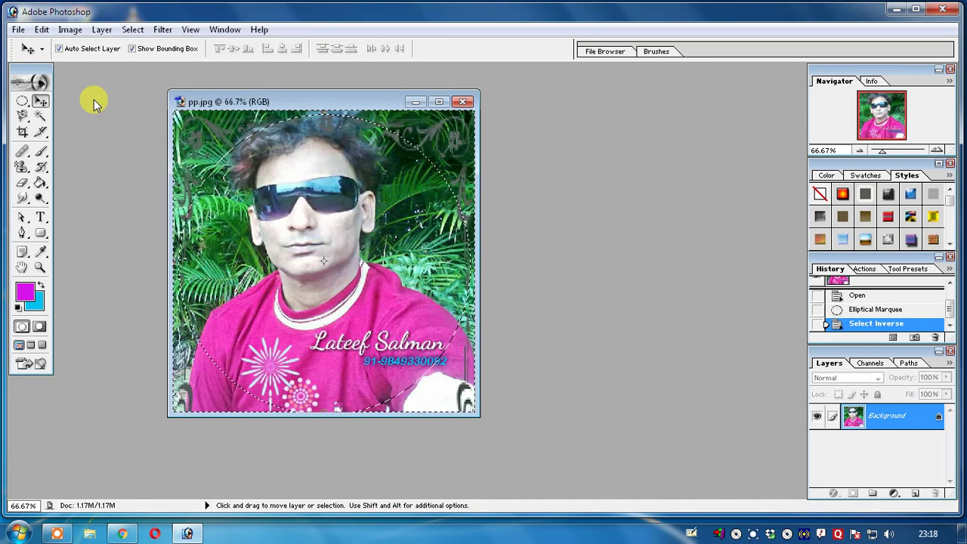
{"action": "left_click", "coordinate": [25, 193]}
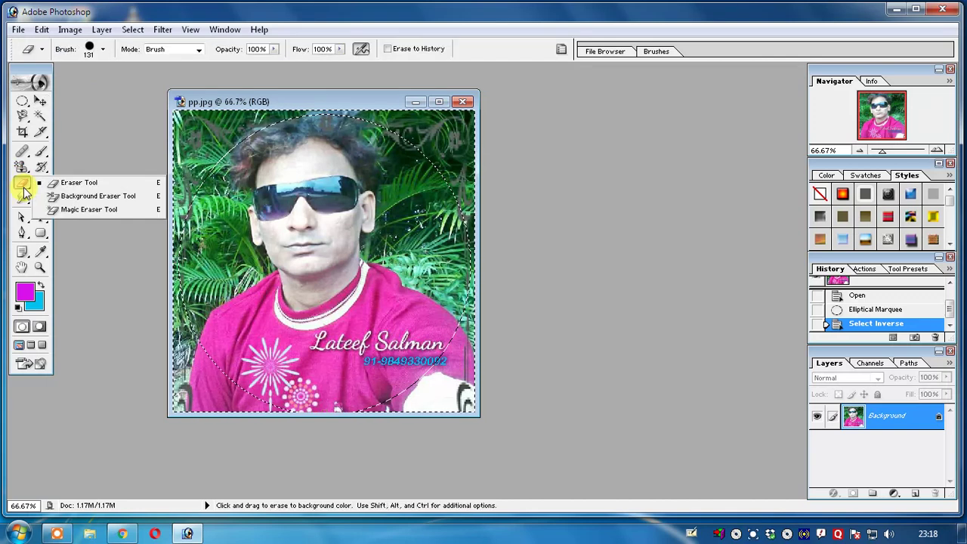
{"action": "left_click", "coordinate": [78, 212]}
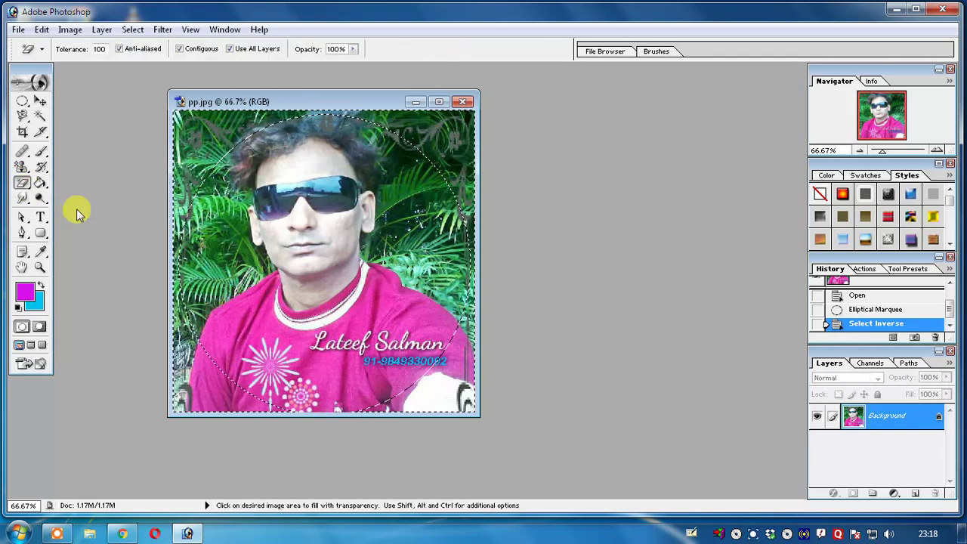
{"action": "left_click", "coordinate": [187, 123]}
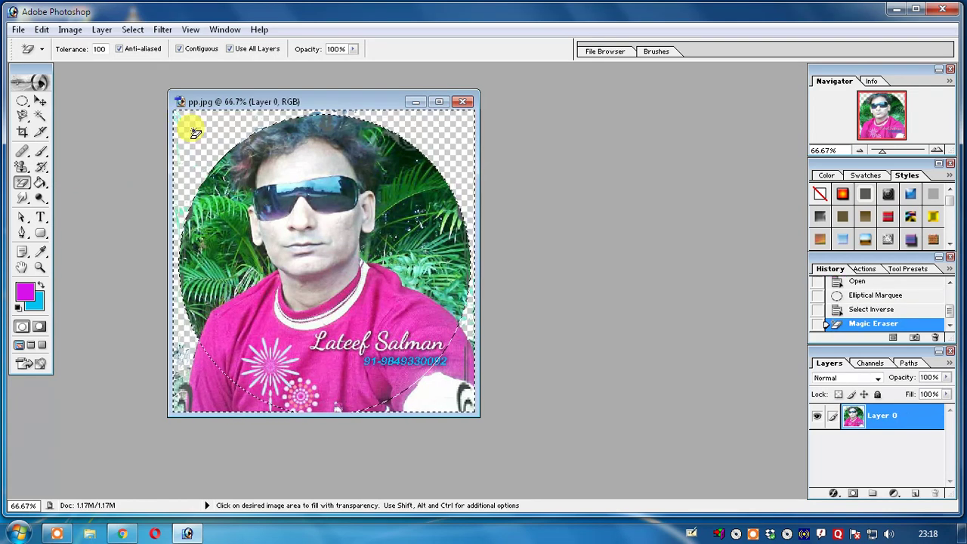
{"action": "left_click", "coordinate": [203, 378]}
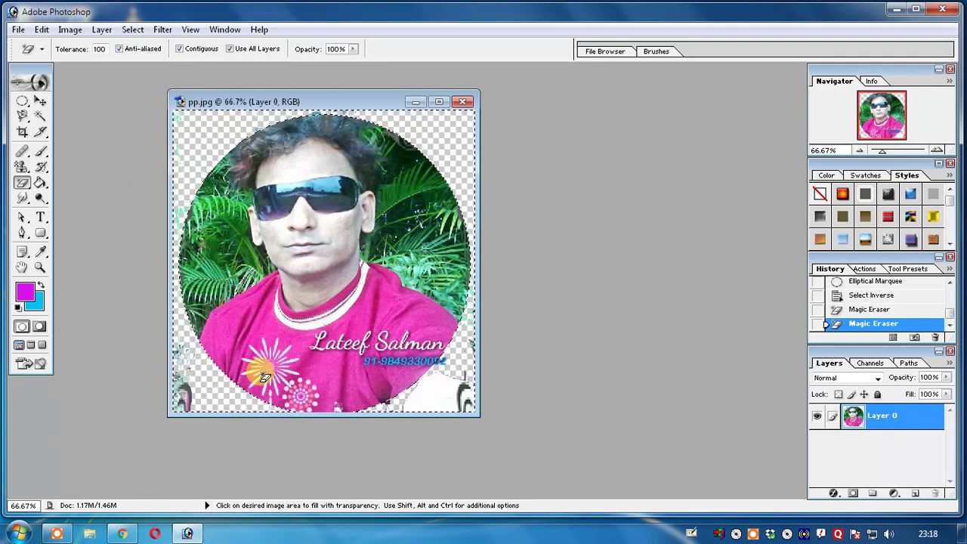
{"action": "left_click", "coordinate": [188, 389]}
{"action": "left_click", "coordinate": [431, 397]}
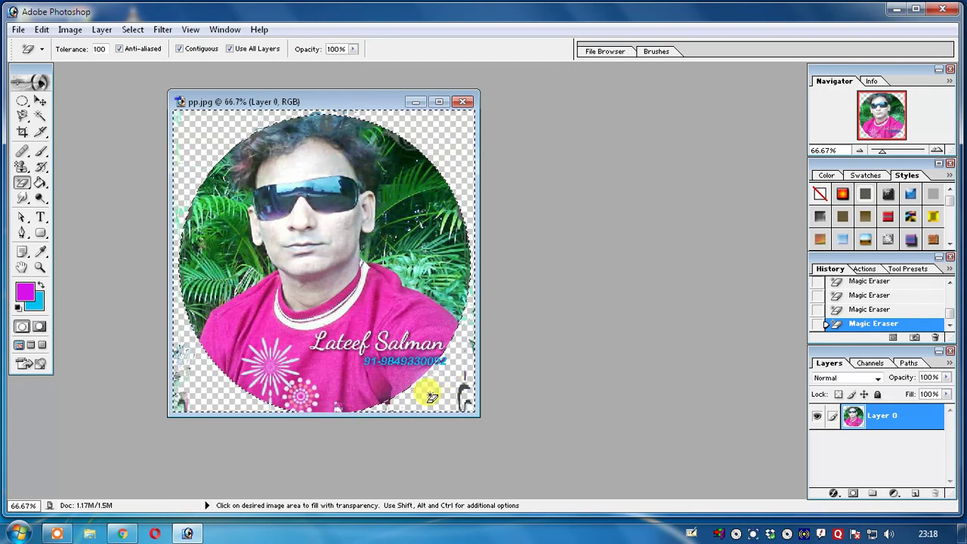
- Use the Eraser Tool to wipe leftover pixels along the left, bottom and lower-right edges
{"action": "left_click", "coordinate": [25, 183]}
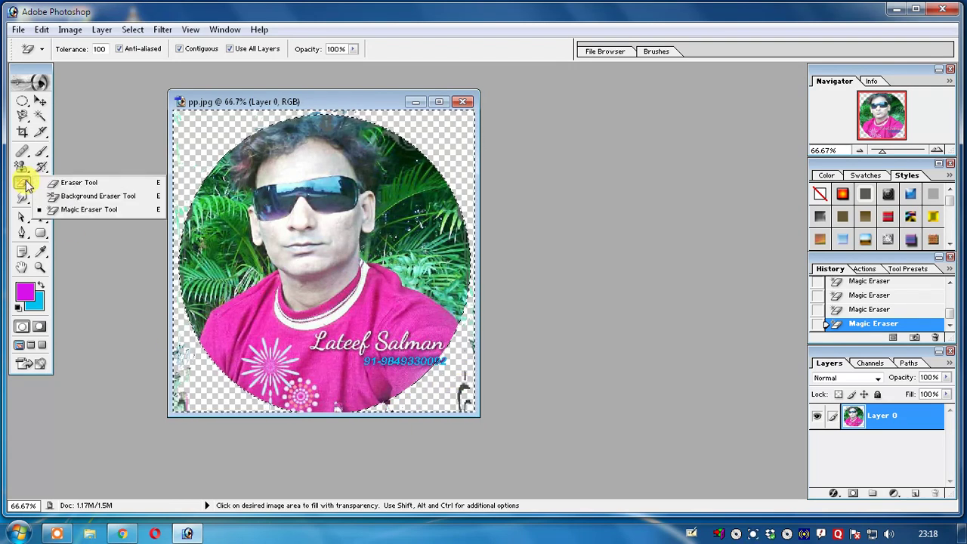
{"action": "left_click", "coordinate": [80, 197]}
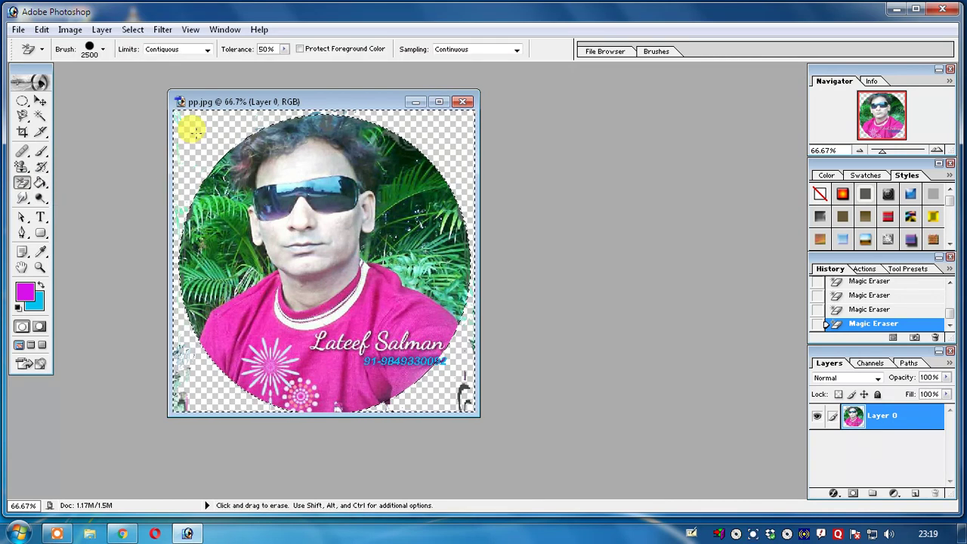
{"action": "left_click", "coordinate": [25, 187]}
{"action": "left_click", "coordinate": [83, 184]}
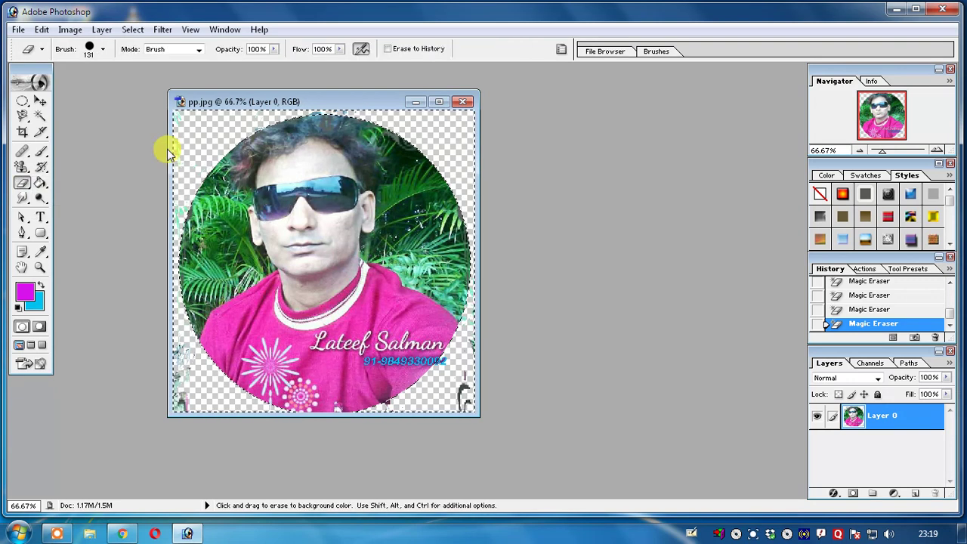
{"action": "left_click_drag", "start_coordinate": [202, 136], "coordinate": [166, 212]}
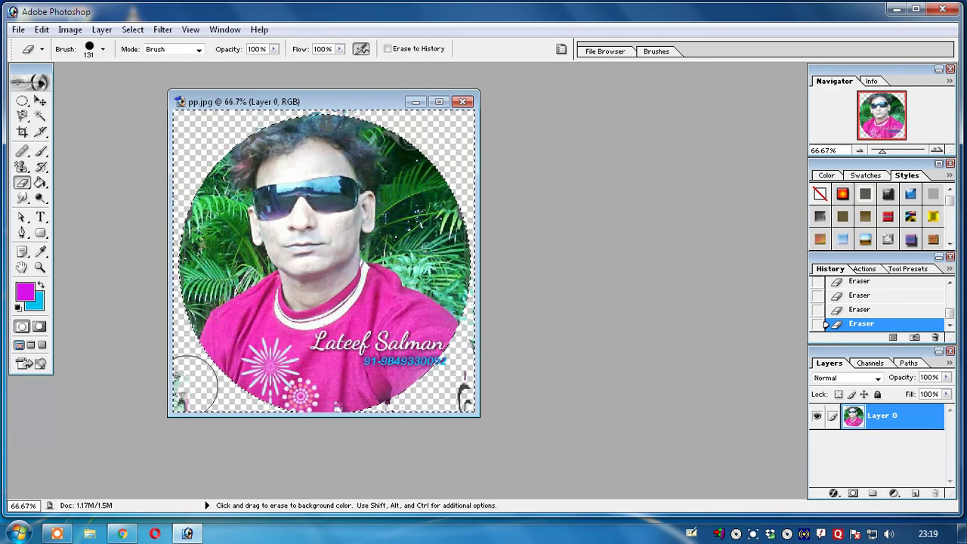
{"action": "left_click_drag", "start_coordinate": [195, 390], "coordinate": [234, 394]}
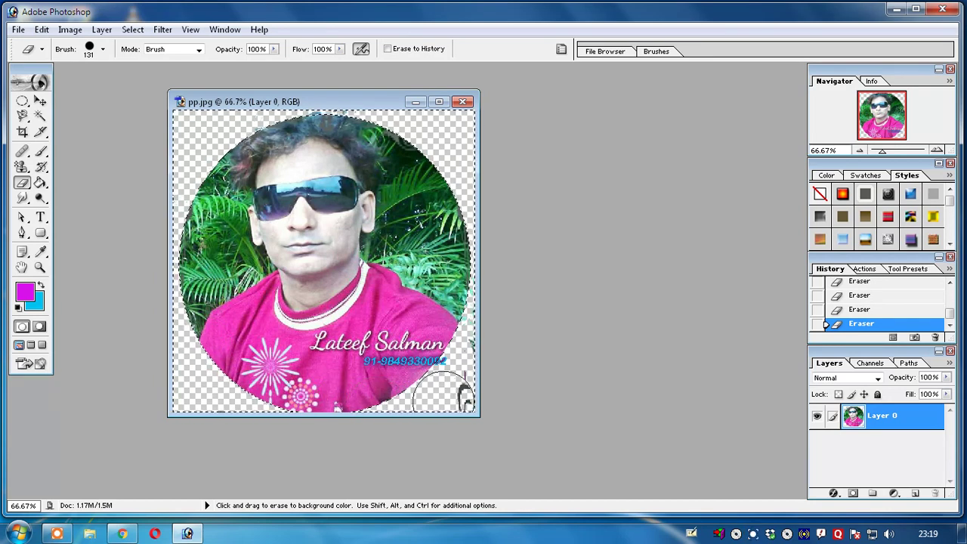
{"action": "left_click_drag", "start_coordinate": [454, 378], "coordinate": [451, 372]}
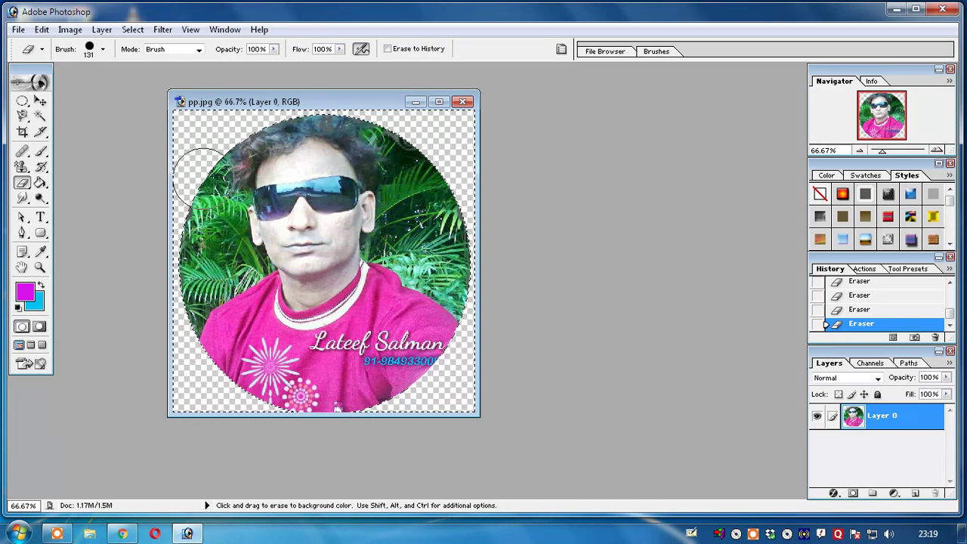
{"action": "left_click", "coordinate": [103, 49]}
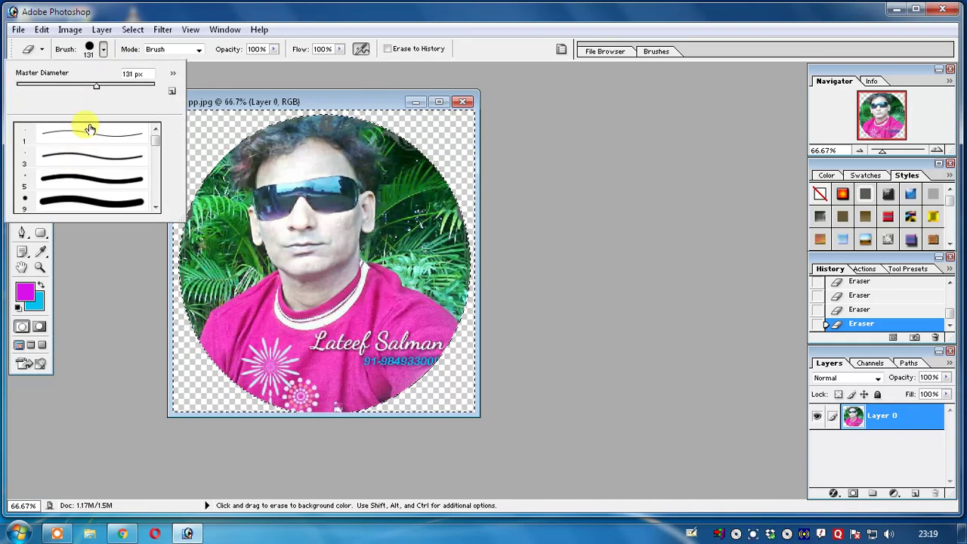
{"action": "left_click_drag", "start_coordinate": [155, 140], "coordinate": [150, 203]}
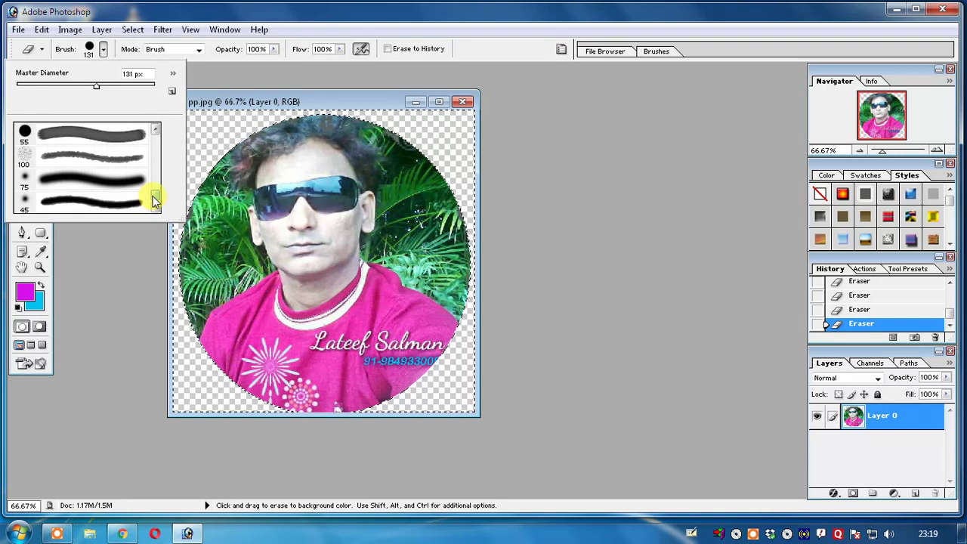
{"action": "scroll", "coordinate": [154, 200], "scroll_direction": "down", "scroll_amount": 2}
{"action": "scroll", "coordinate": [154, 198], "scroll_direction": "down", "scroll_amount": 2}
{"action": "scroll", "coordinate": [155, 193], "scroll_direction": "down", "scroll_amount": 2}
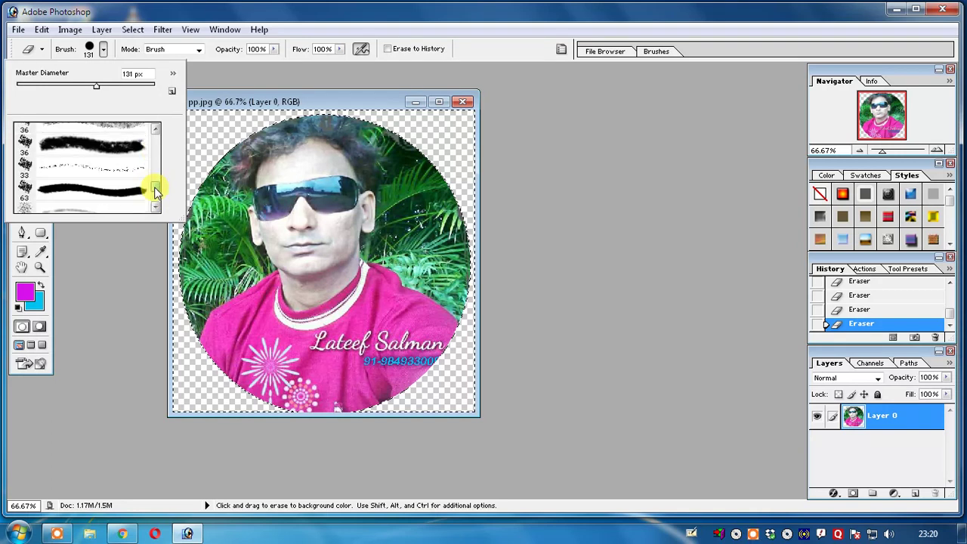
{"action": "left_click_drag", "start_coordinate": [155, 191], "coordinate": [162, 168]}
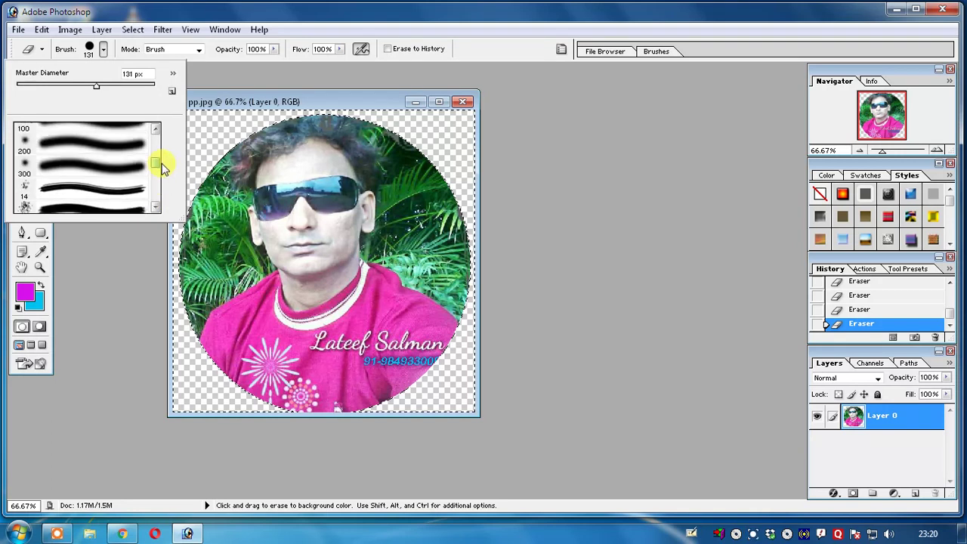
{"action": "mouse_move", "coordinate": [162, 168]}
{"action": "left_mouse_down"}
{"action": "mouse_move", "coordinate": [168, 141]}
{"action": "mouse_move", "coordinate": [158, 178]}
{"action": "left_mouse_up"}
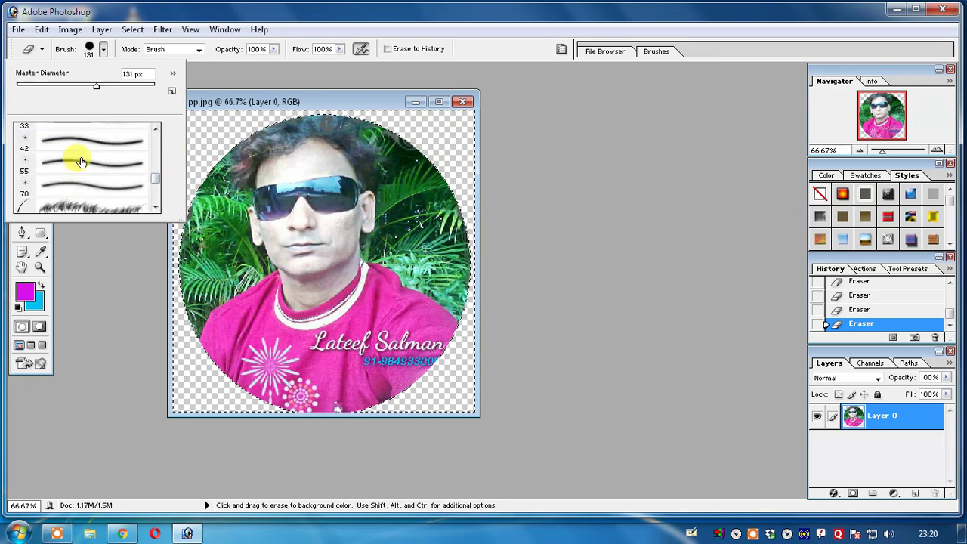
{"action": "scroll", "coordinate": [87, 174], "scroll_direction": "down", "scroll_amount": 1}
{"action": "scroll", "coordinate": [93, 182], "scroll_direction": "down", "scroll_amount": 1}
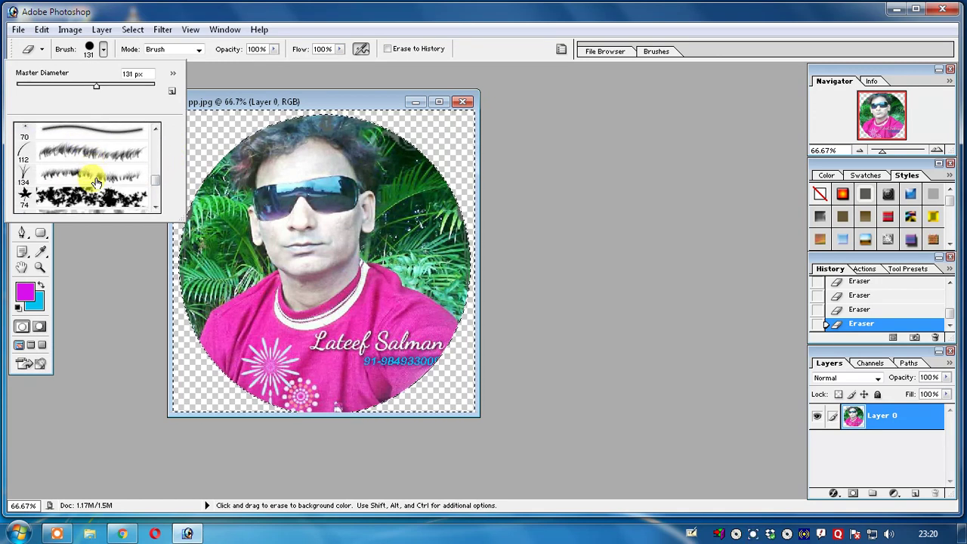
{"action": "scroll", "coordinate": [96, 182], "scroll_direction": "down", "scroll_amount": 1}
{"action": "scroll", "coordinate": [102, 175], "scroll_direction": "up", "scroll_amount": 1}
{"action": "scroll", "coordinate": [128, 144], "scroll_direction": "up", "scroll_amount": 1}
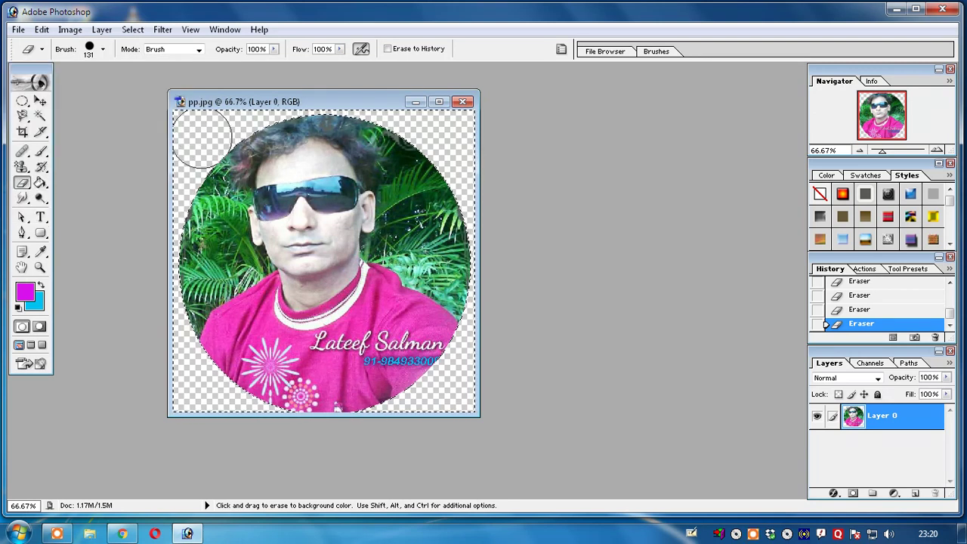
- Save the portrait as a PNG copy, pp copy.png, on the Desktop
{"action": "left_click", "coordinate": [18, 29]}
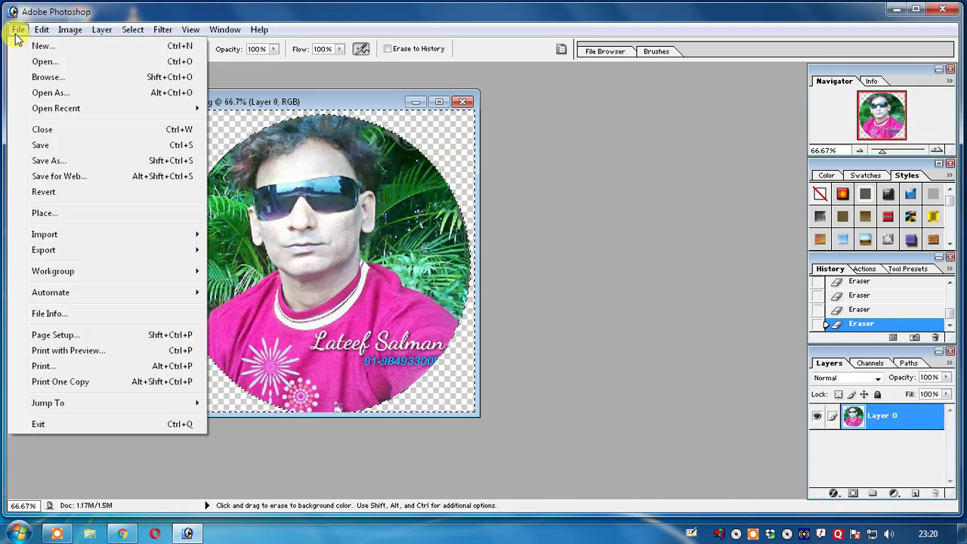
{"action": "left_click", "coordinate": [45, 160]}
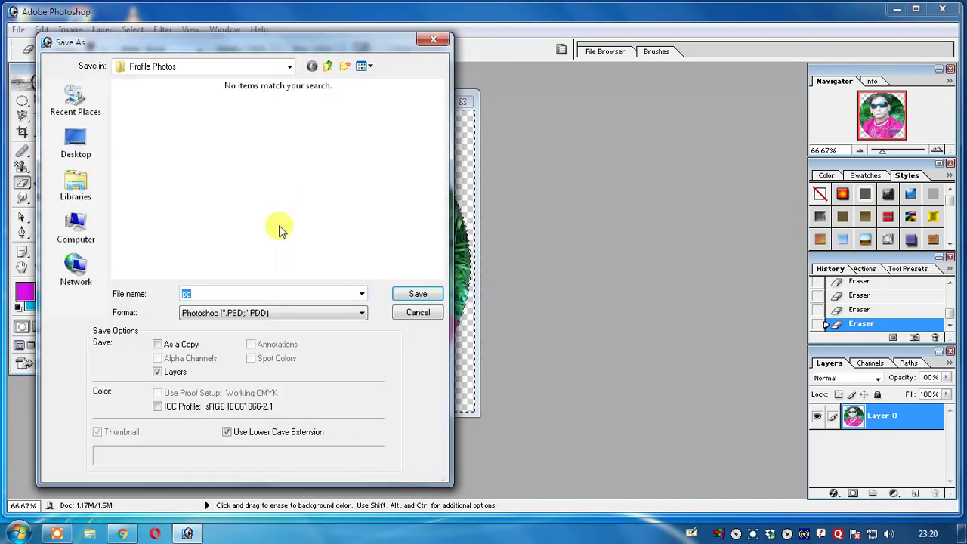
{"action": "left_click", "coordinate": [290, 321]}
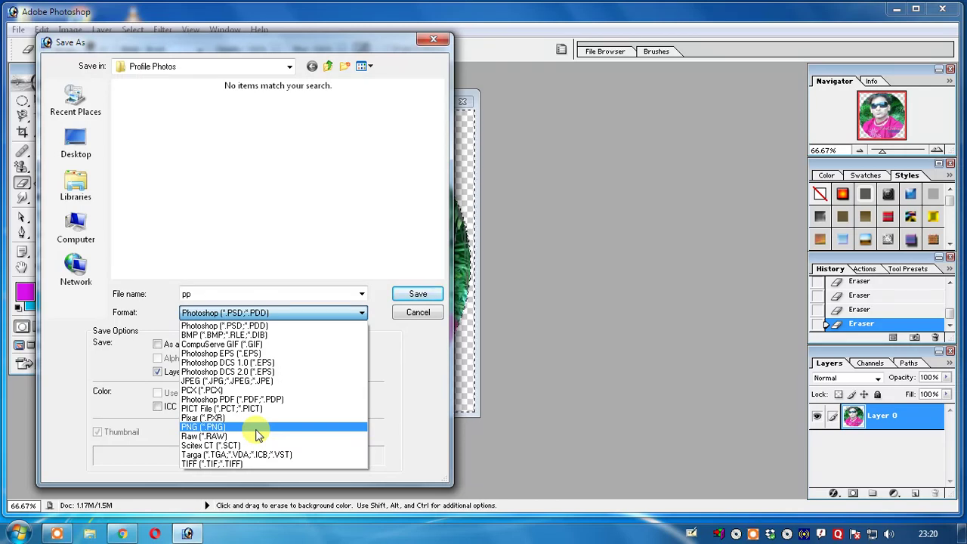
{"action": "left_click", "coordinate": [256, 430]}
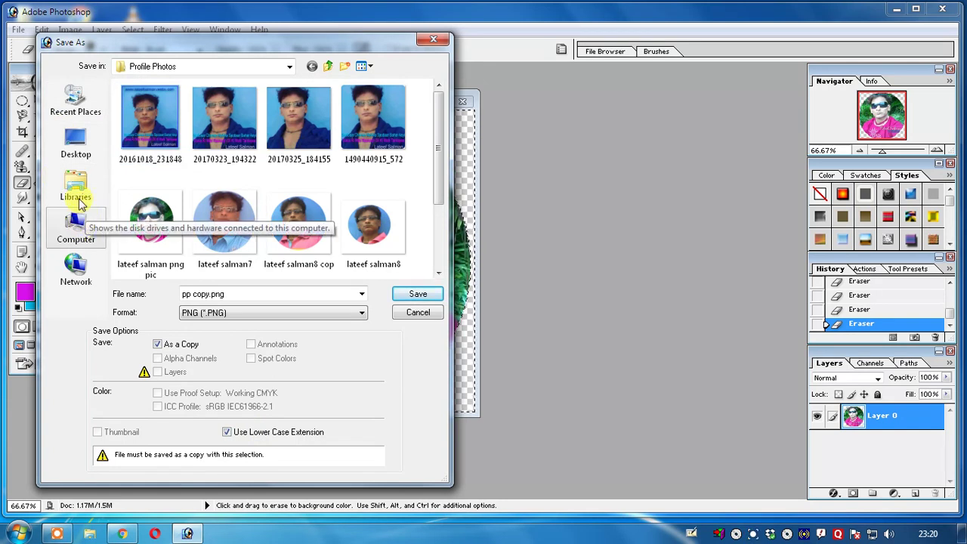
{"action": "left_click", "coordinate": [75, 144]}
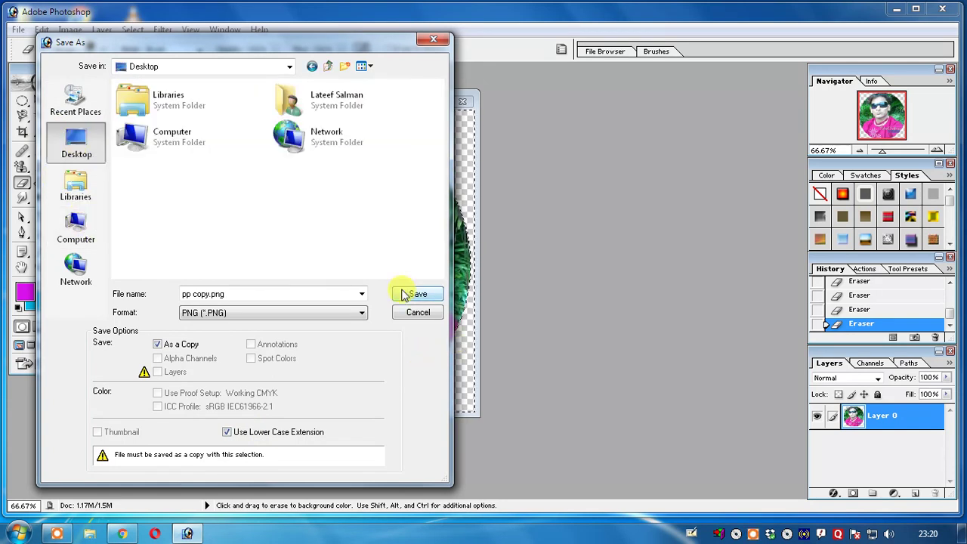
{"action": "left_click", "coordinate": [244, 294]}
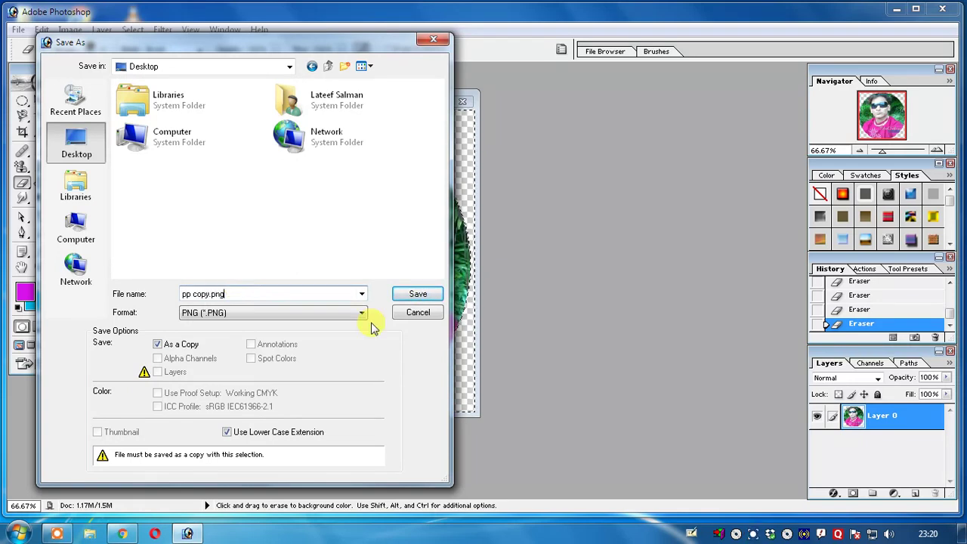
{"action": "left_click", "coordinate": [423, 295]}
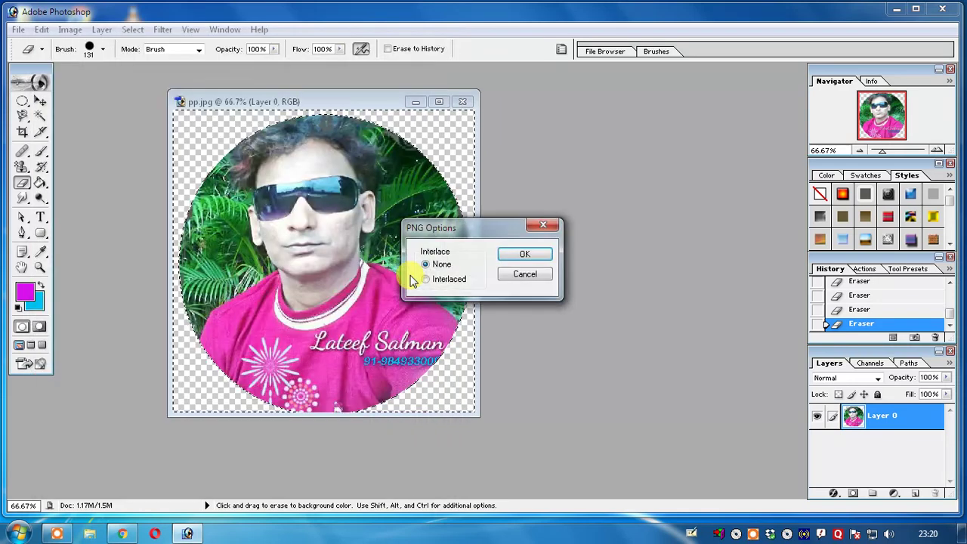
{"action": "left_click", "coordinate": [508, 255]}
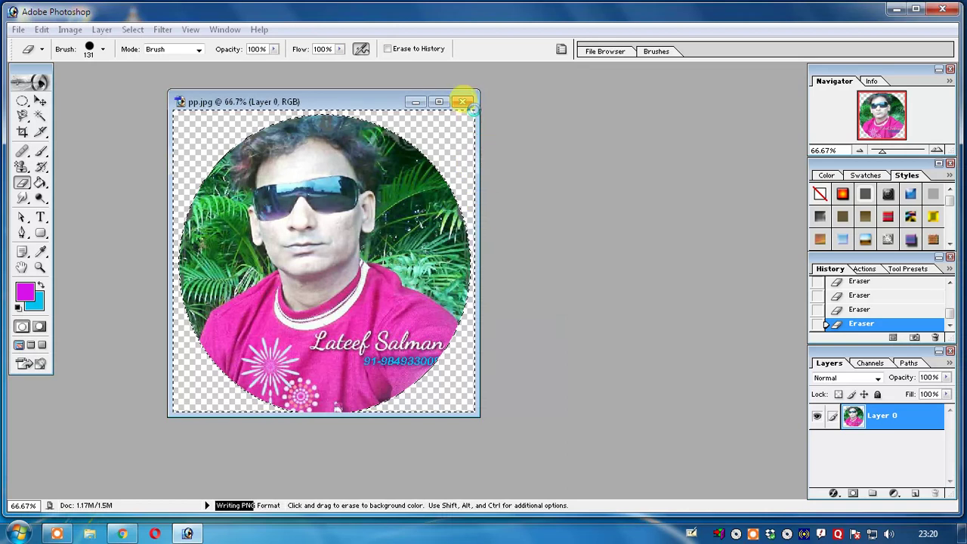
- Close pp.jpg without saving changes and quit Photoshop
{"action": "left_click", "coordinate": [462, 101]}
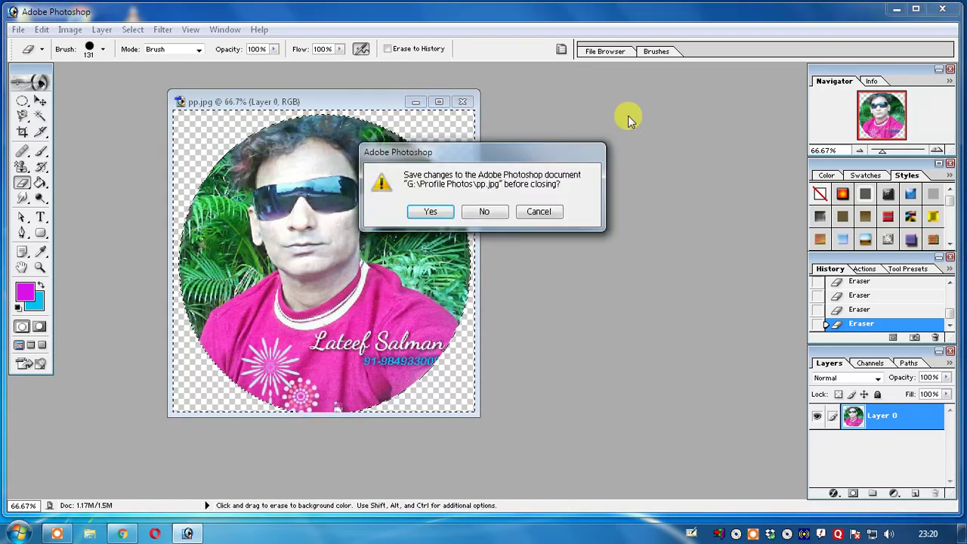
{"action": "left_click", "coordinate": [473, 217]}
{"action": "left_click", "coordinate": [943, 9]}
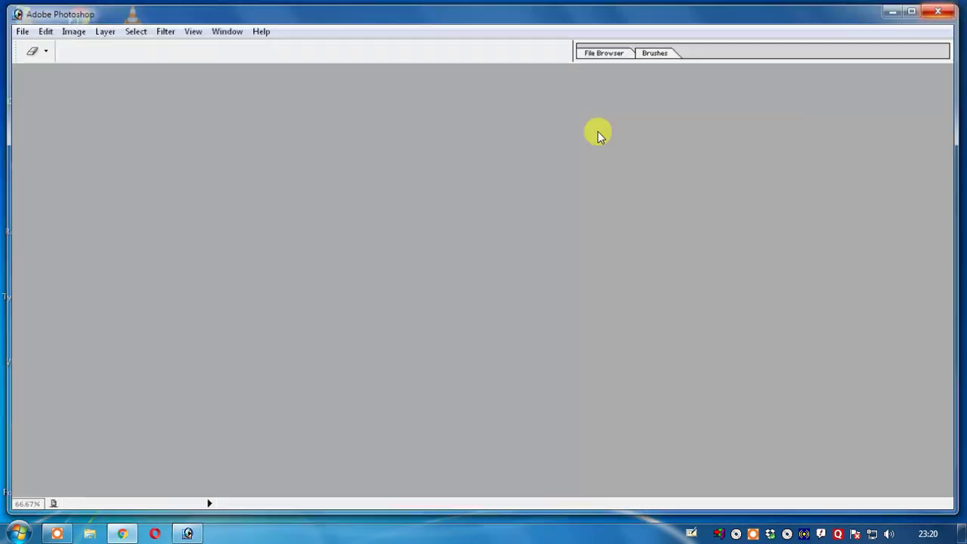
- Refresh the desktop and open pp copy in ACDSee to view the round portrait
{"action": "right_click", "coordinate": [376, 92]}
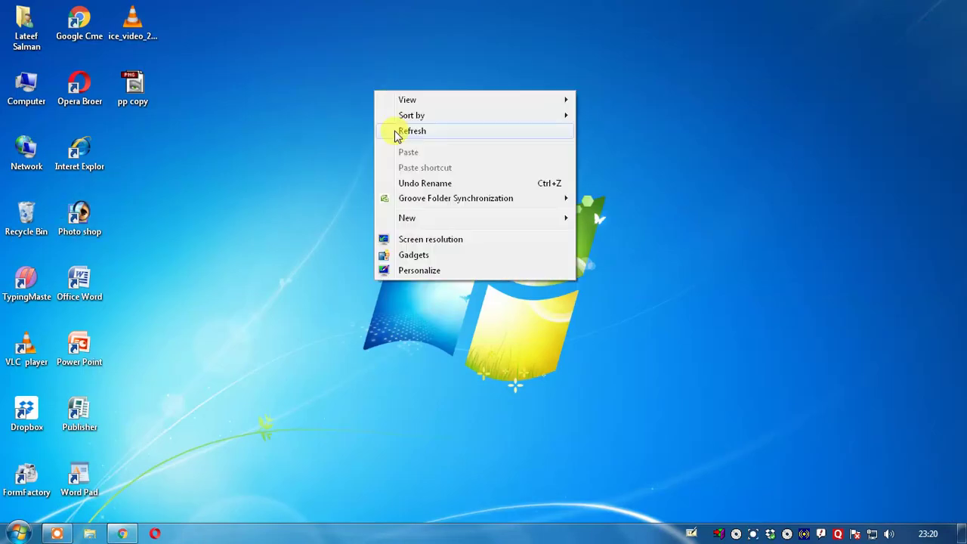
{"action": "left_click", "coordinate": [398, 132]}
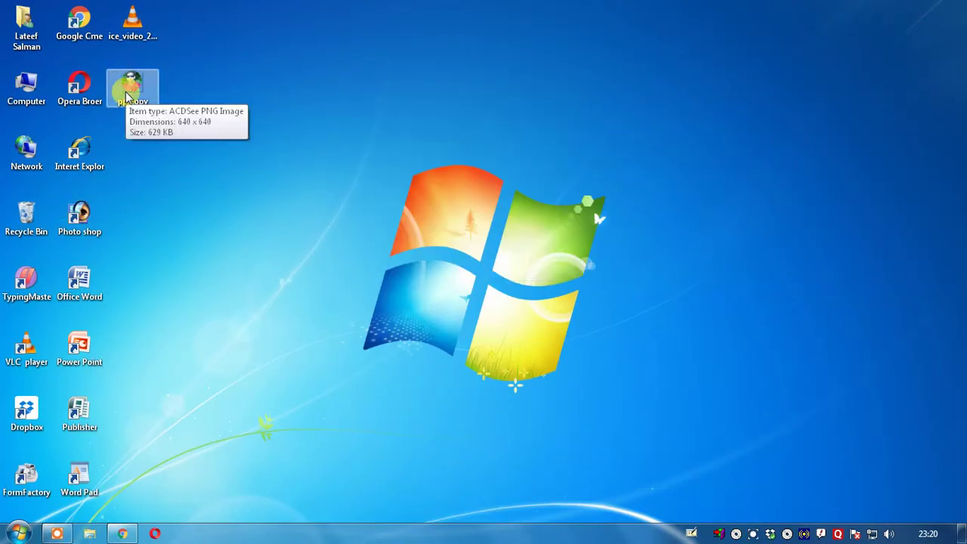
{"action": "double_click", "coordinate": [127, 95]}
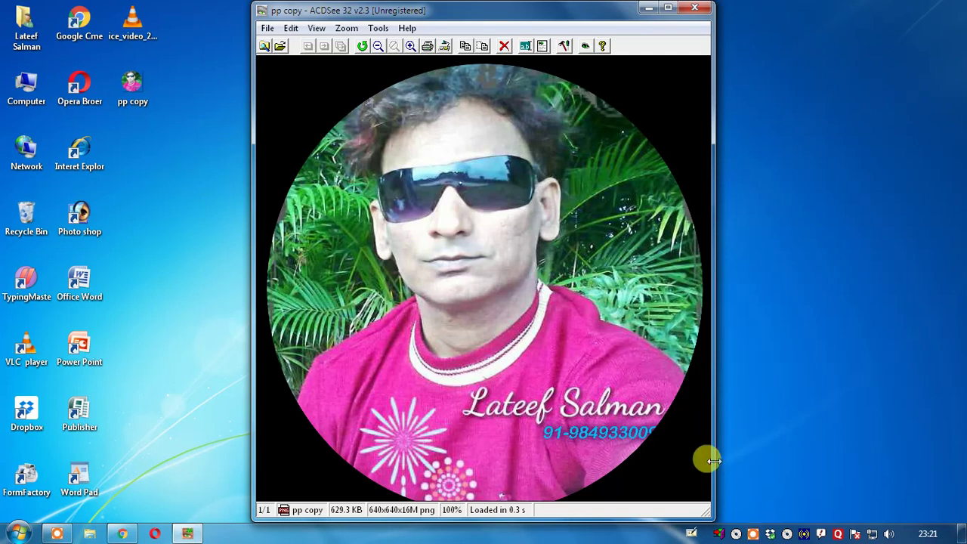
{"action": "right_click", "coordinate": [753, 533]}
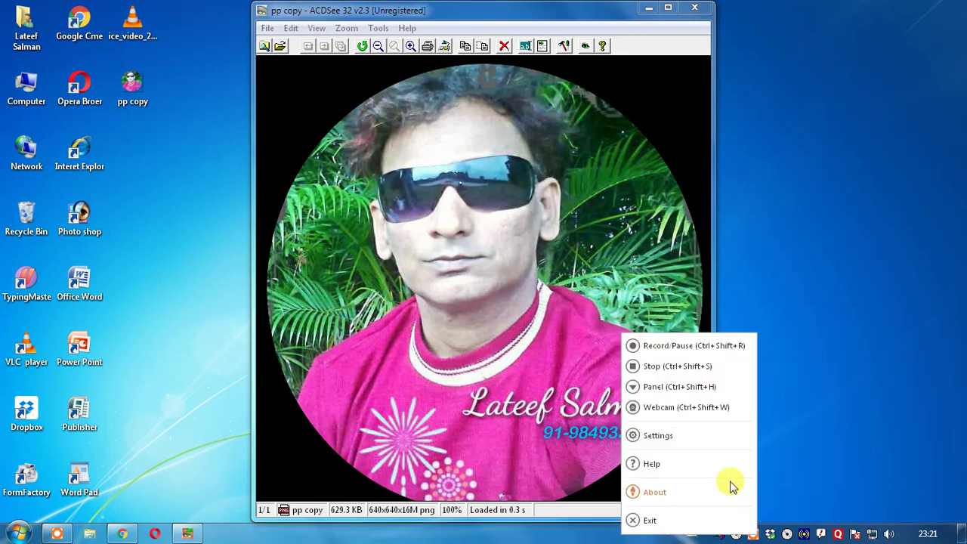